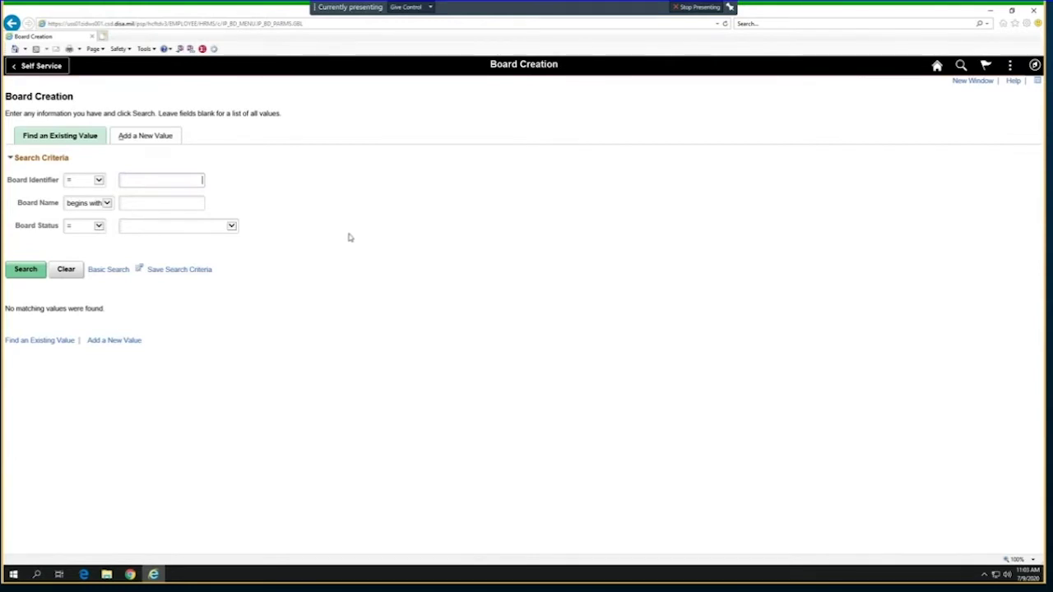
- Start a new board and look up the USAR E5 TPU template for it
click(152, 138)
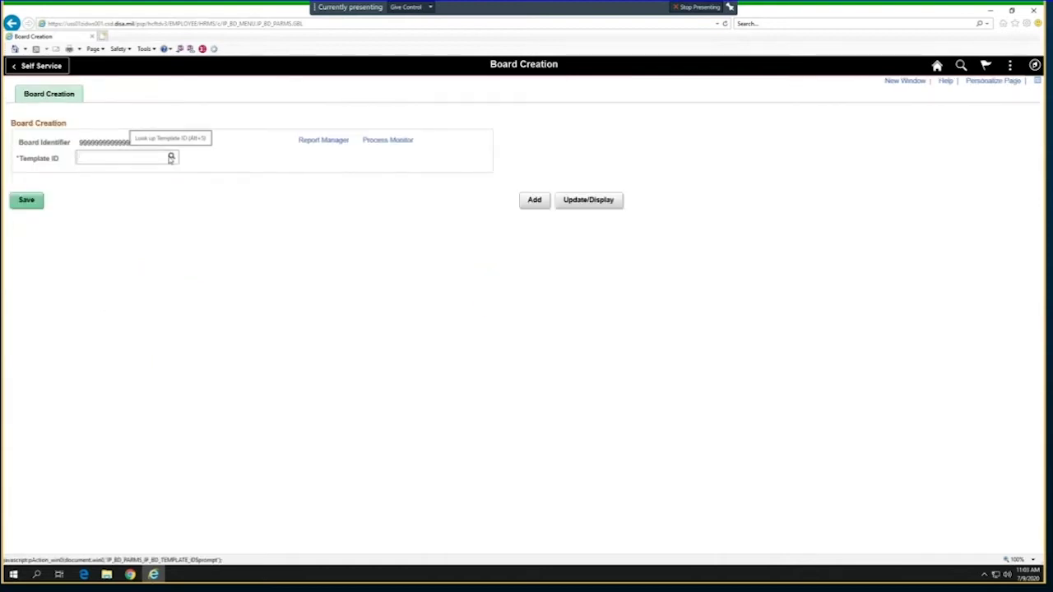
click(170, 158)
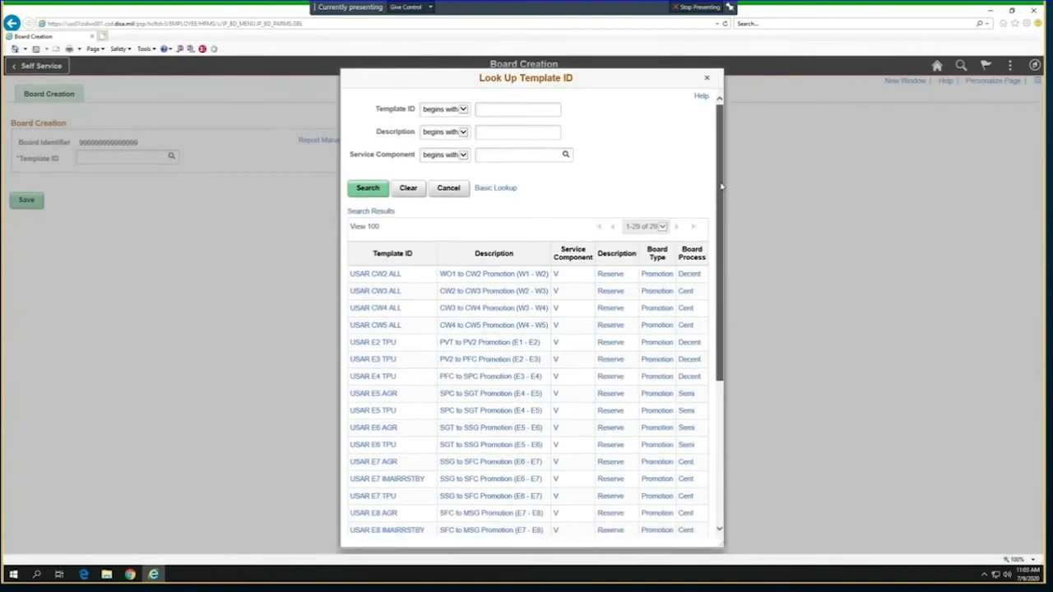
mouse_move(720, 188)
mouse_down()
mouse_move(721, 332)
mouse_move(714, 181)
mouse_up()
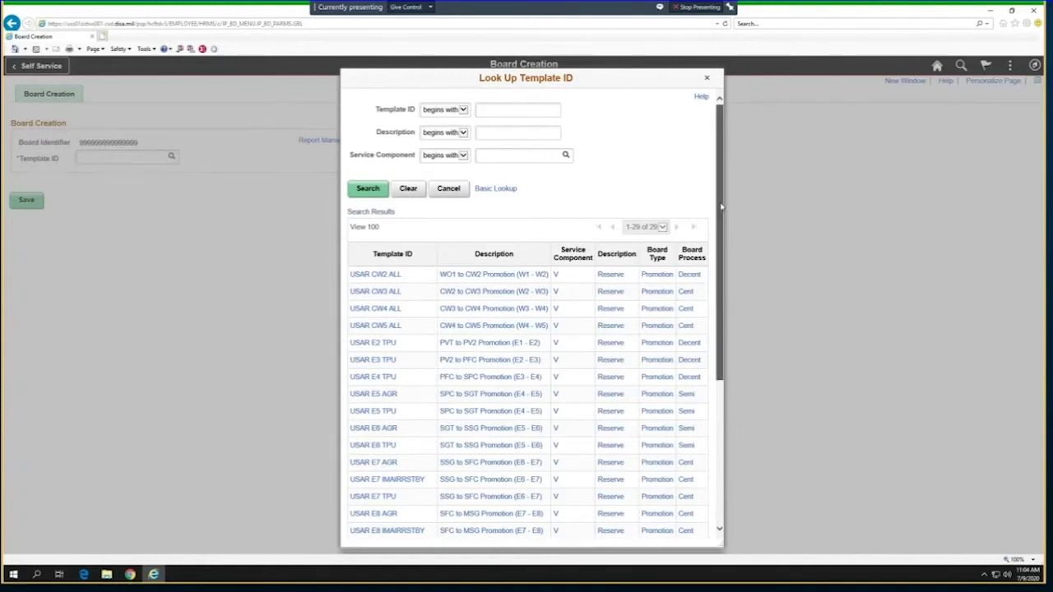
drag(721, 207, 700, 356)
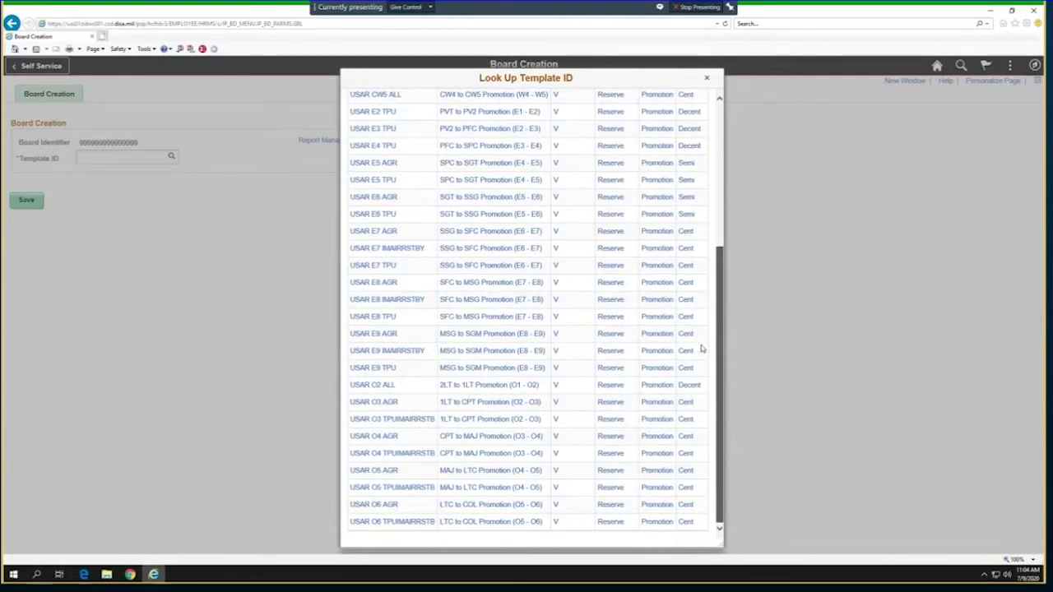
scroll(700, 348, up, 2)
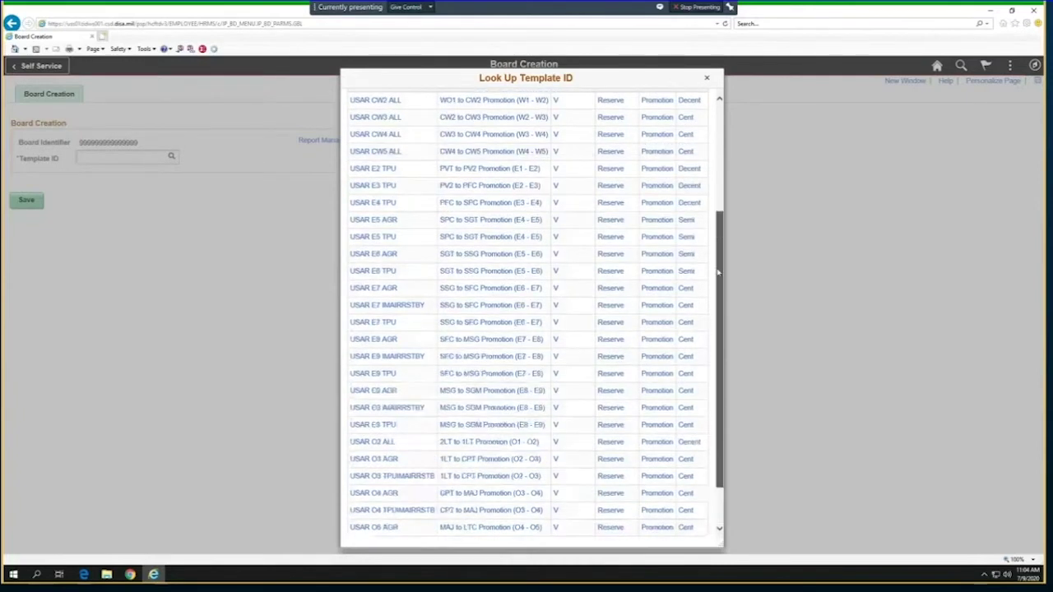
scroll(718, 272, up, 3)
scroll(721, 237, up, 1)
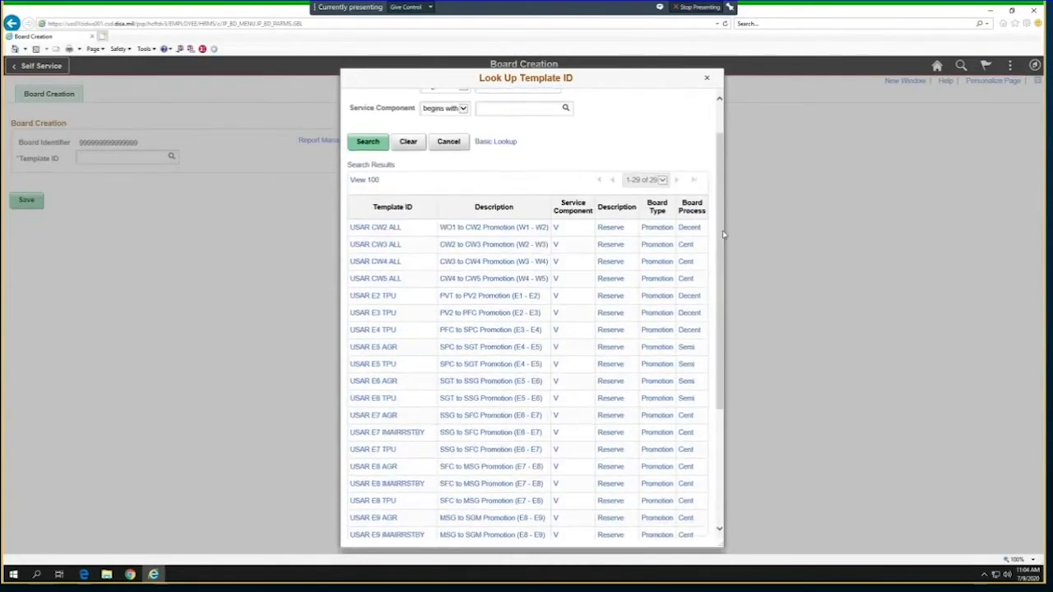
click(371, 330)
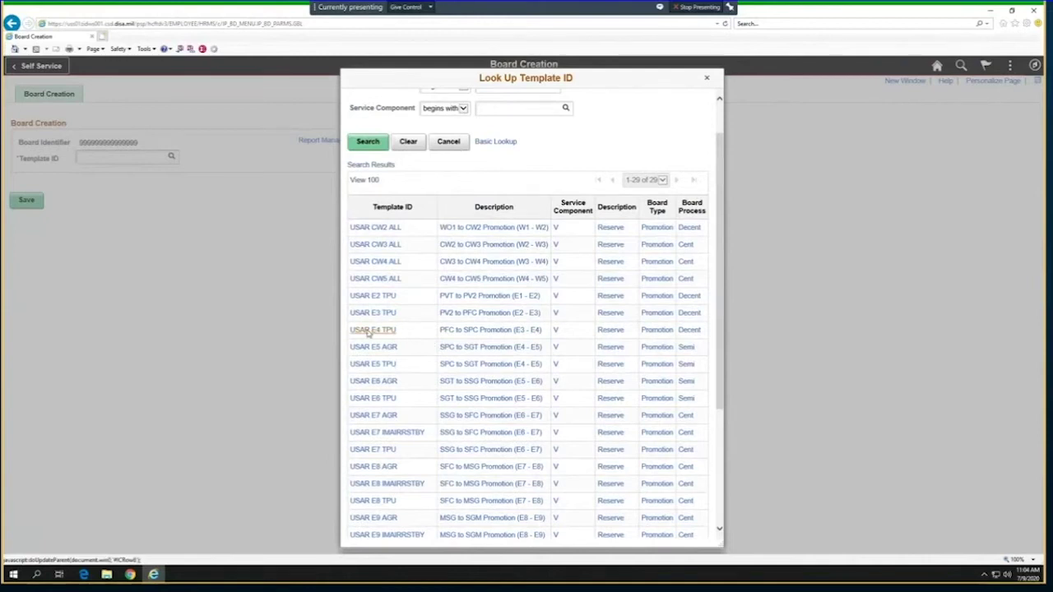
click(372, 365)
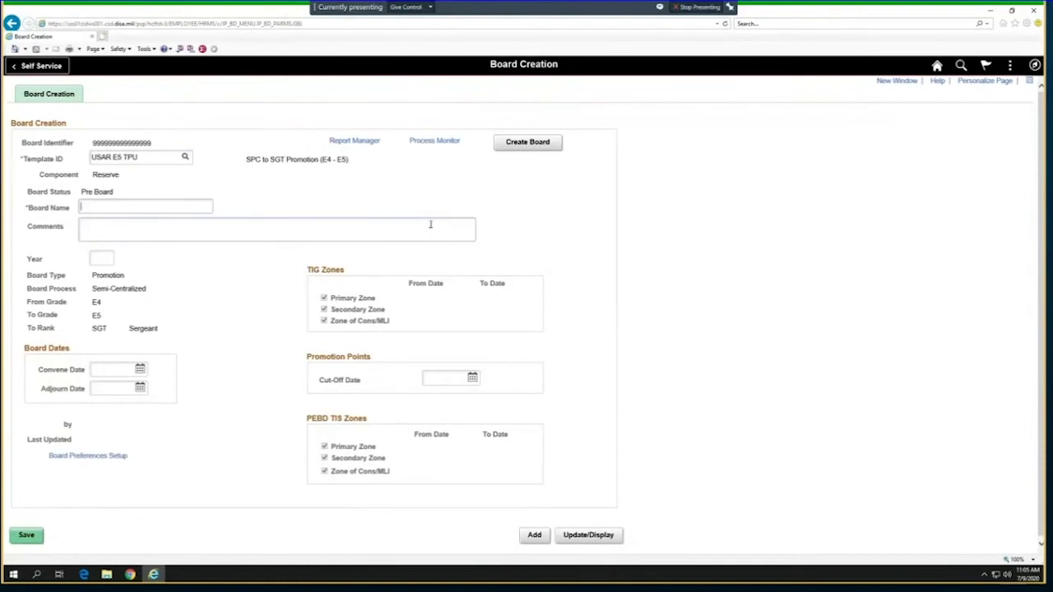
- Name the board CP3 and set its year to 2020
text(CP3)
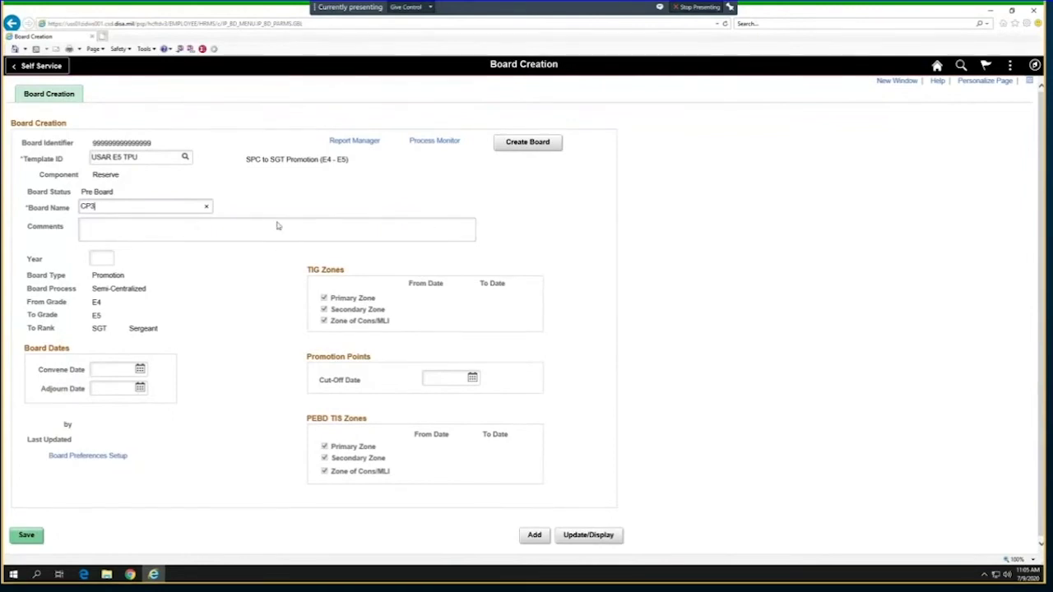
click(108, 257)
text(2020)
- Set the convene and adjourn dates to 06/12/2020 and the promotion points cut-off date to 06/30/2020
click(126, 371)
text(06/12/2020)
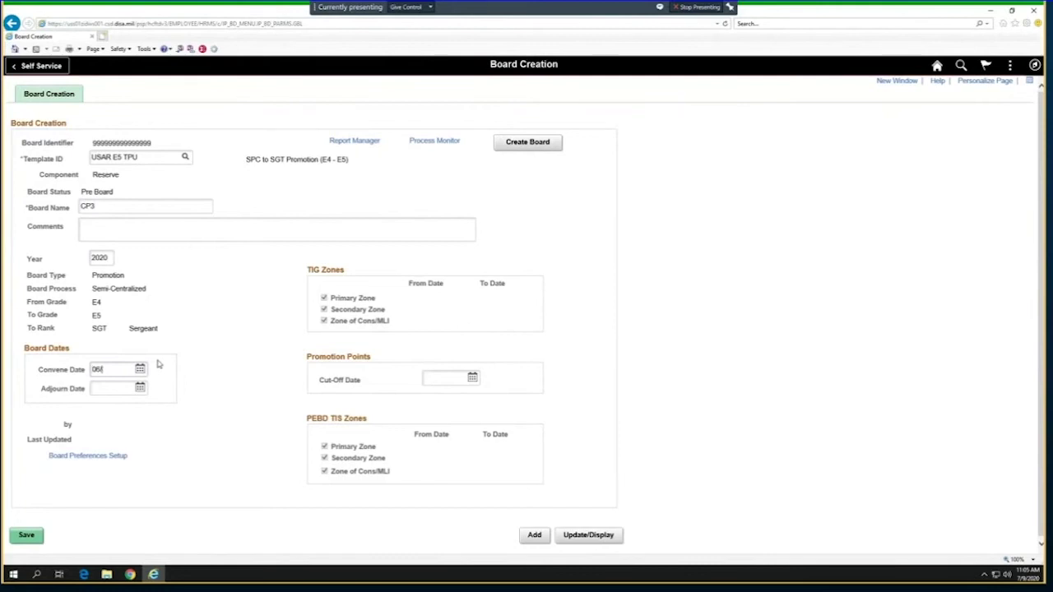
click(121, 389)
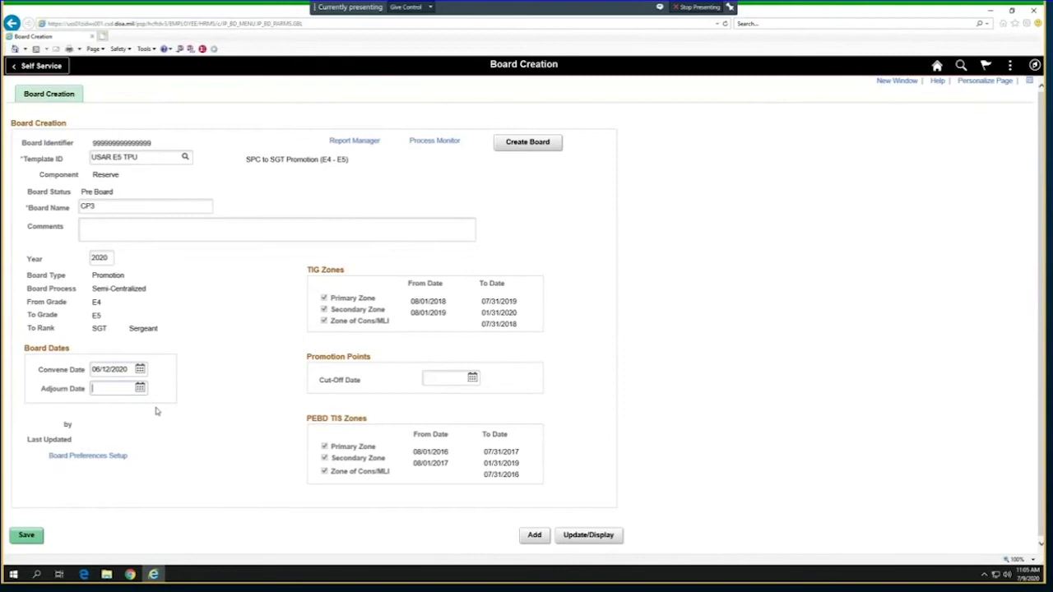
text(06/12/2020)
click(445, 378)
text(0)
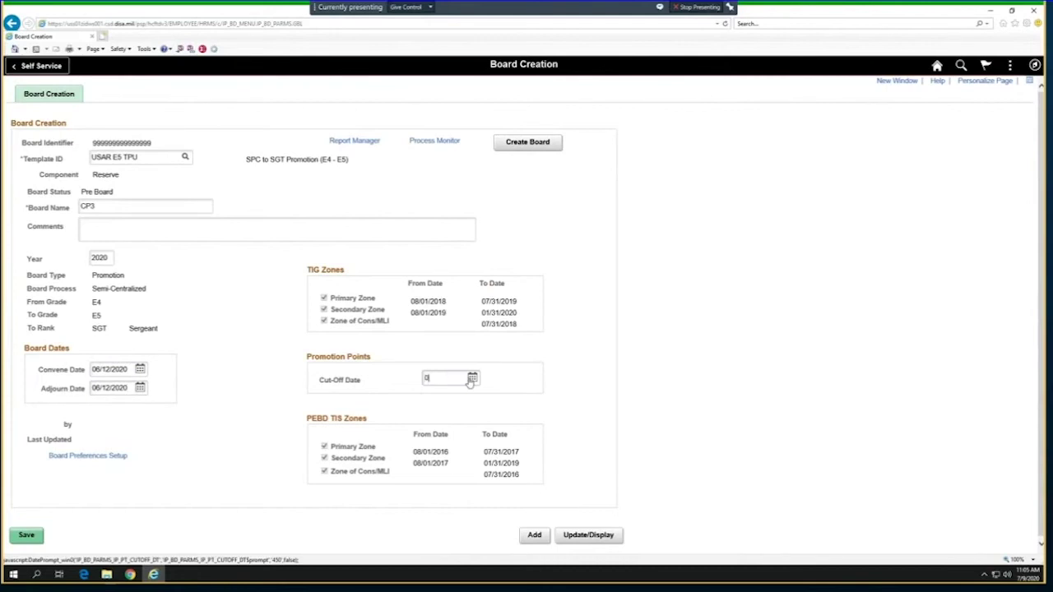
text(6/30/2020)
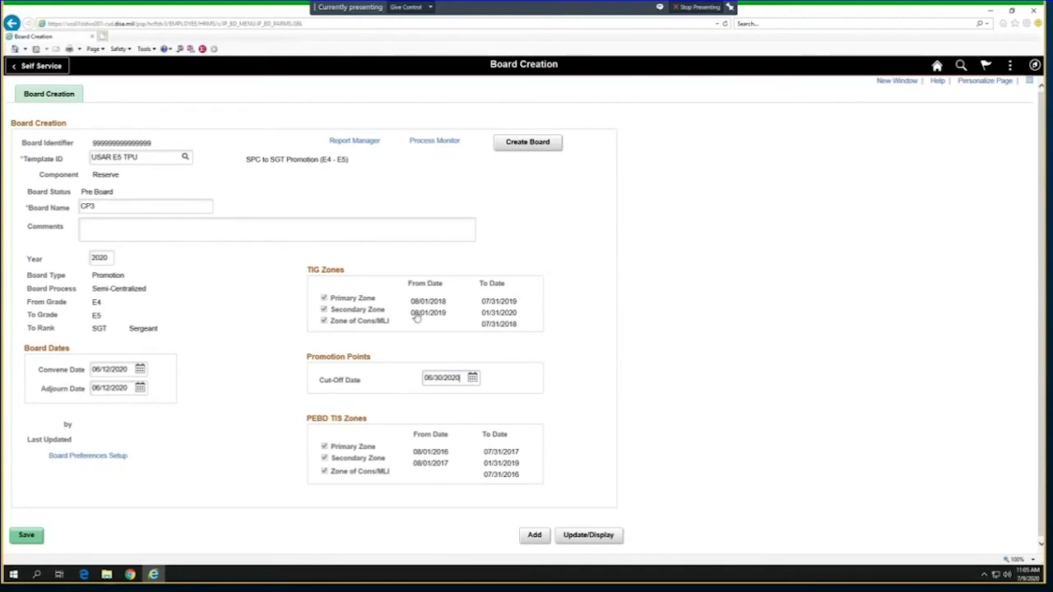
- Open the board preferences setup and set the preference action to DRL (Drill Sergeant Position)
click(88, 457)
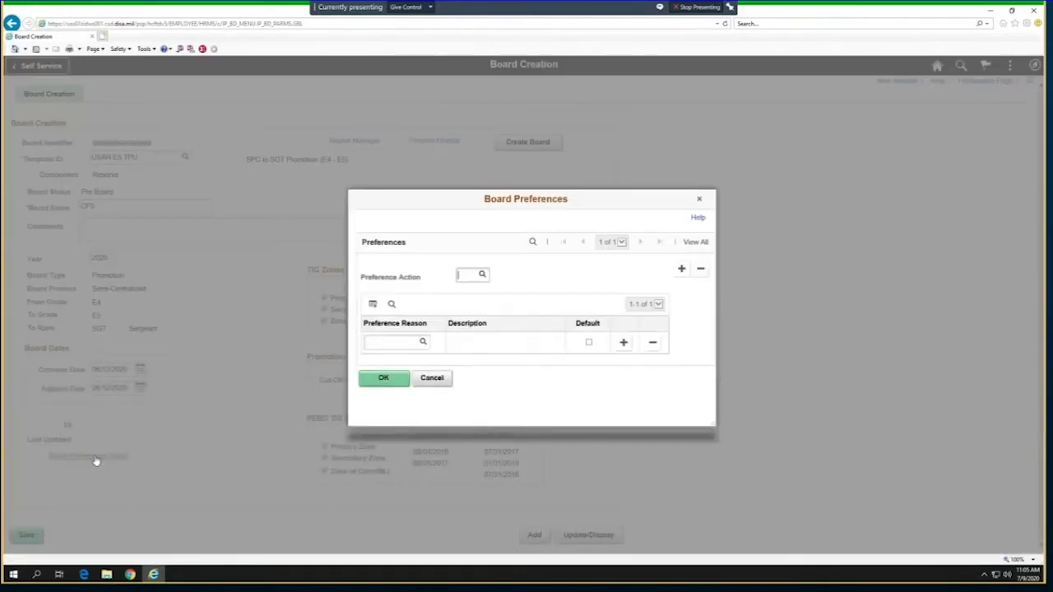
click(482, 277)
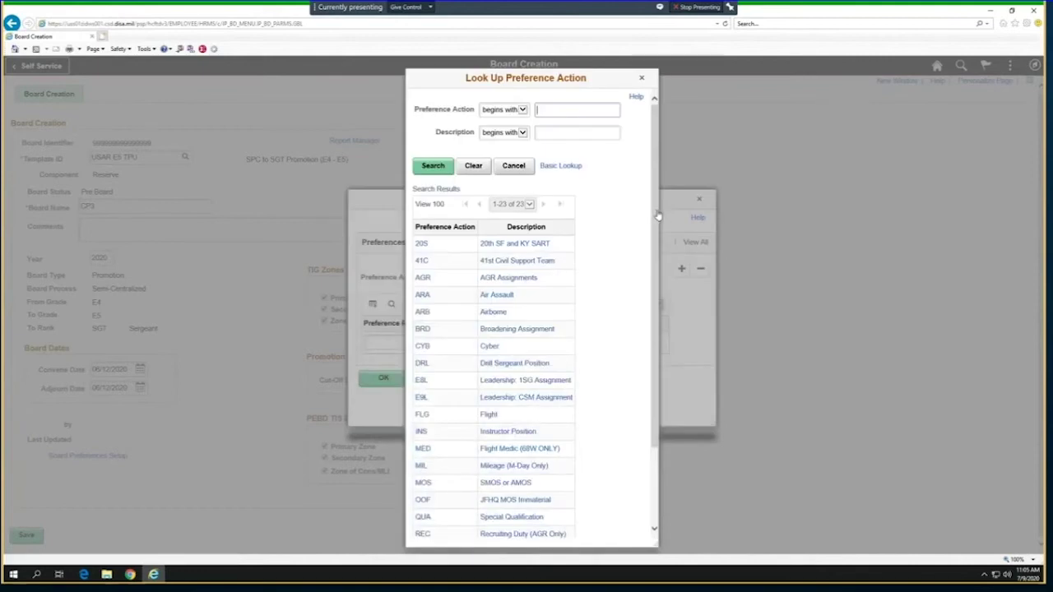
click(421, 363)
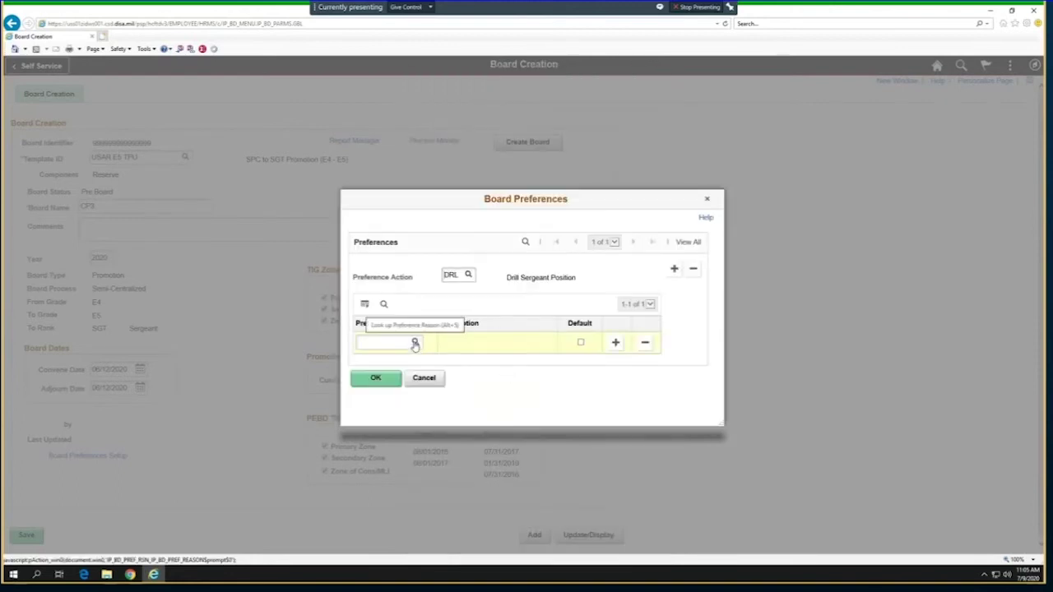
click(377, 381)
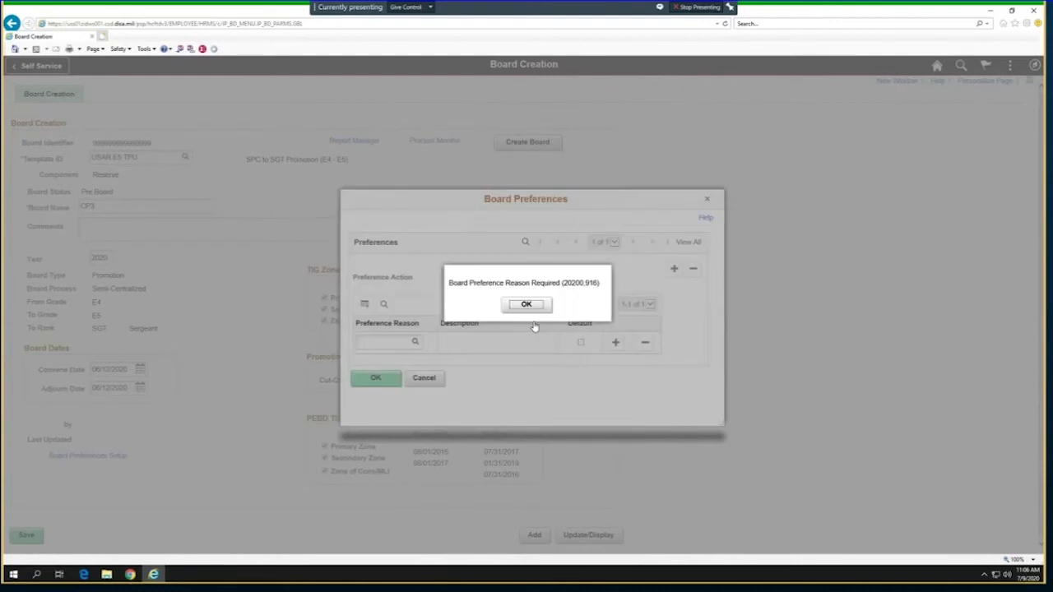
click(545, 305)
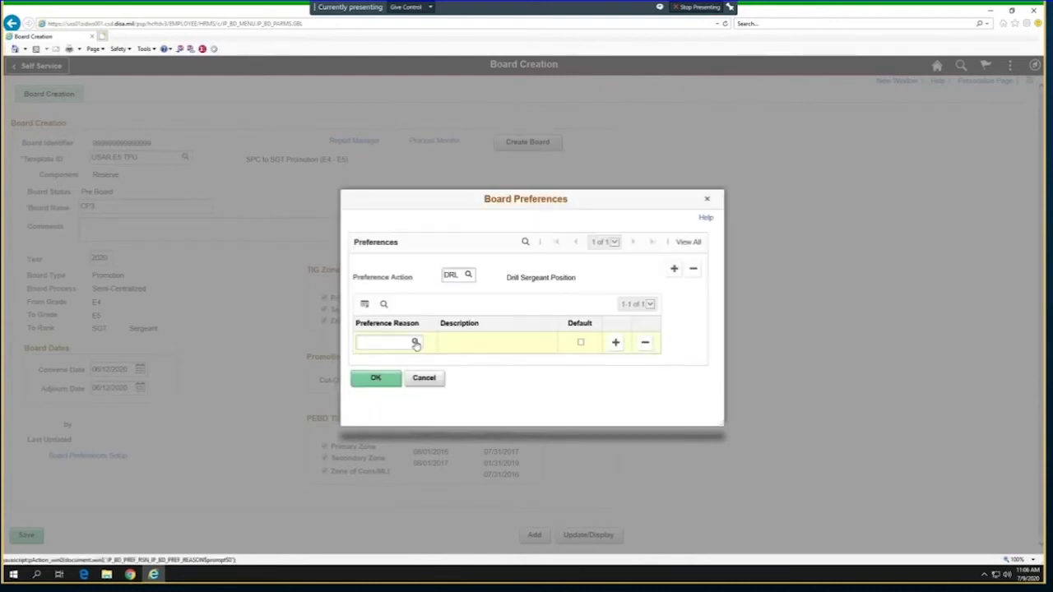
- Add the preference reasons YES and NO to the drill sergeant preference, with NO as the default
click(415, 342)
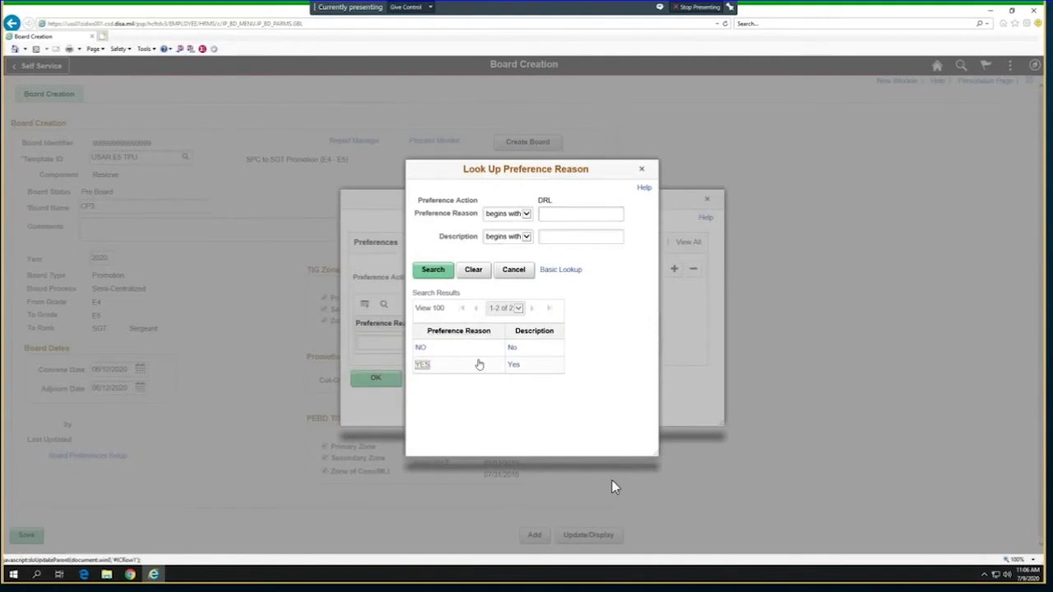
click(479, 364)
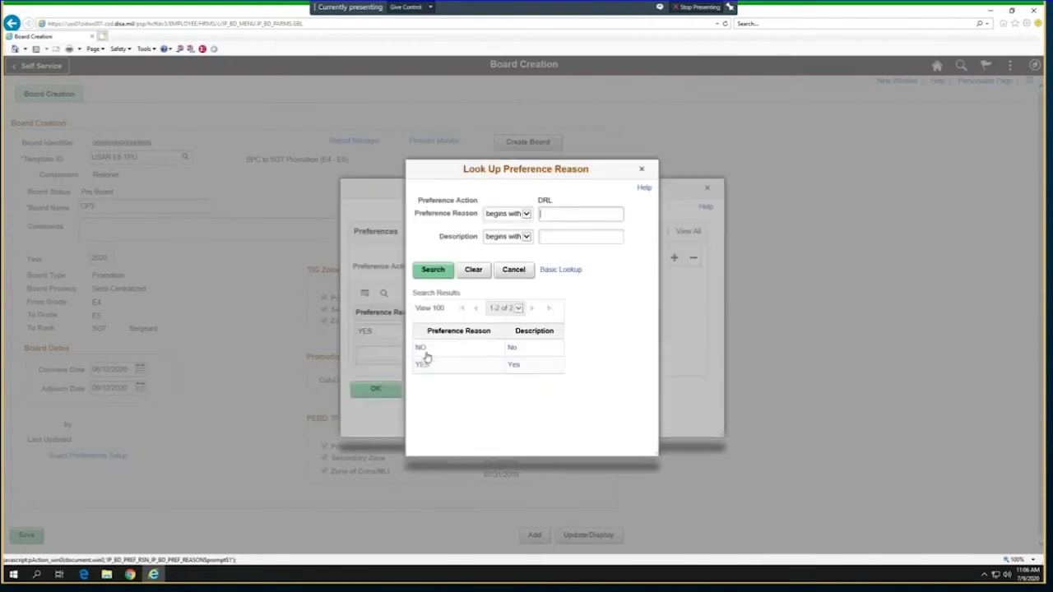
click(424, 353)
click(582, 355)
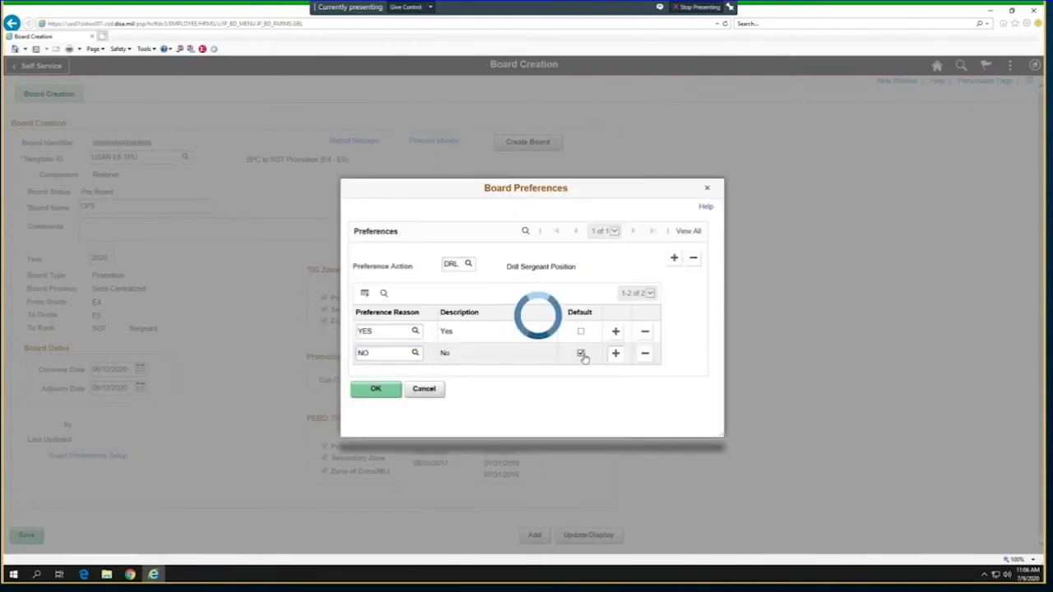
- Add a second board preference with the action MIL (Mileage) and 50 as its first preference reason
click(674, 260)
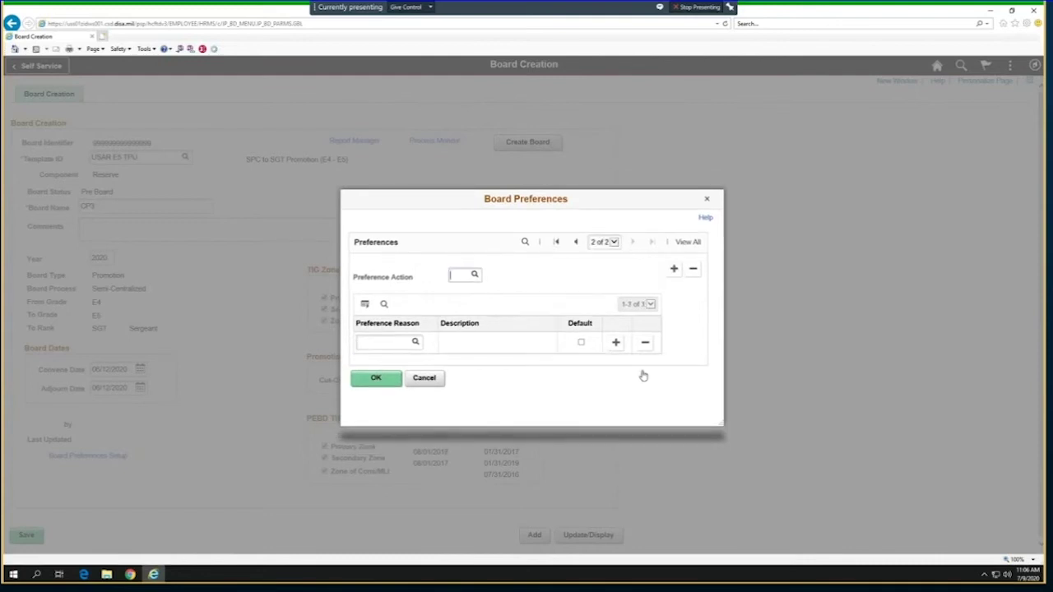
click(475, 275)
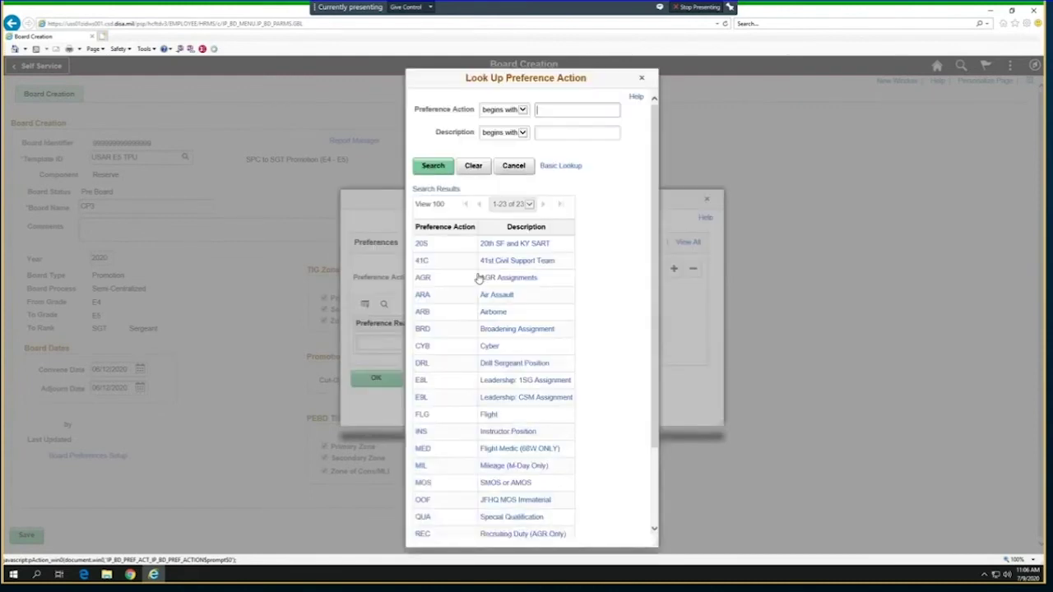
click(518, 466)
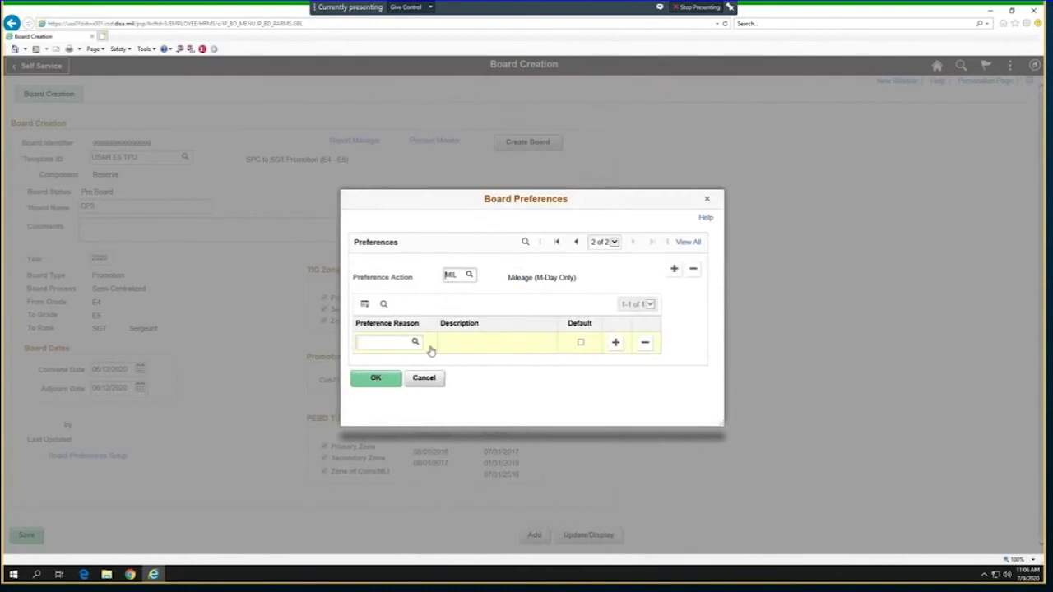
click(416, 343)
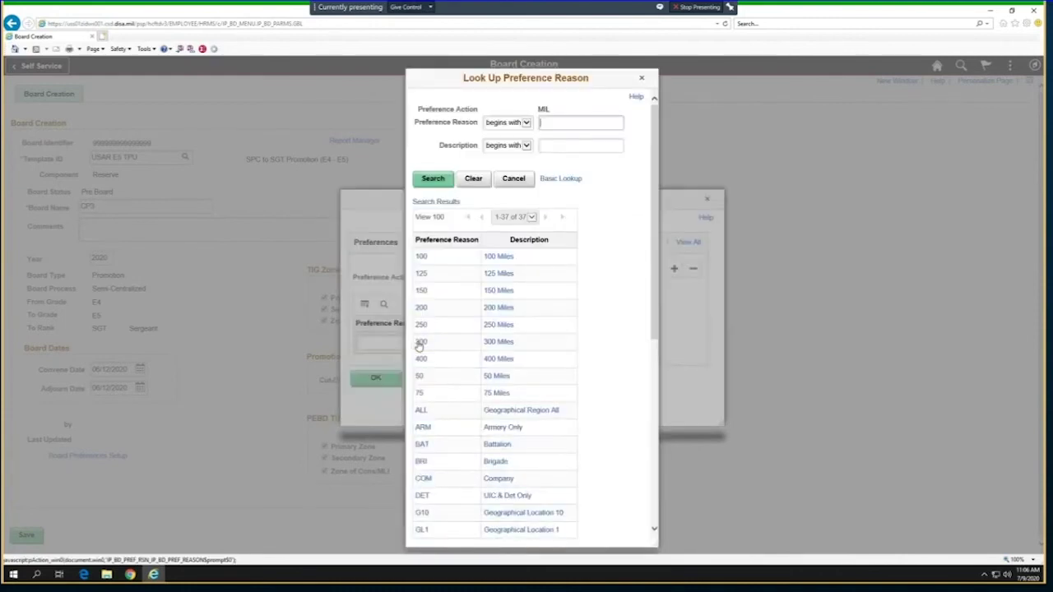
click(443, 274)
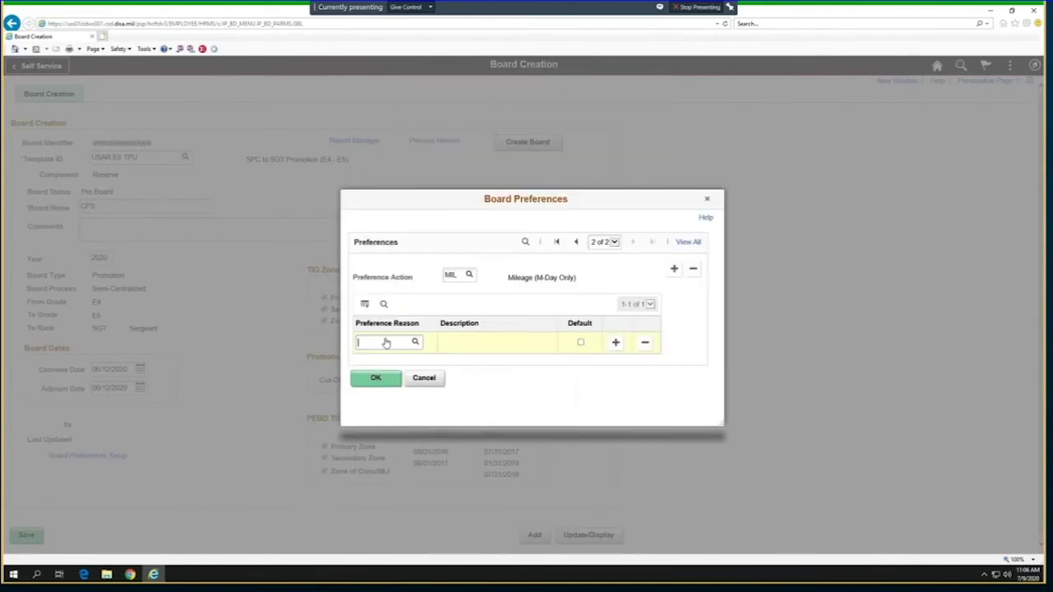
text(50)
key(Tab)
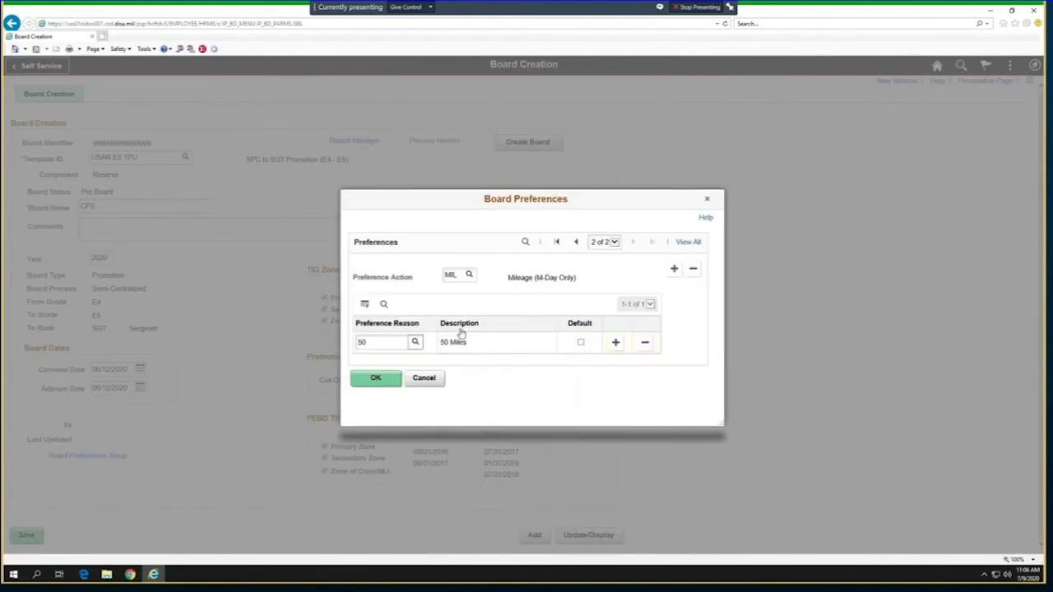
- Add the preference reasons 75 and 100 to the mileage preference and make 50 miles the default
click(614, 343)
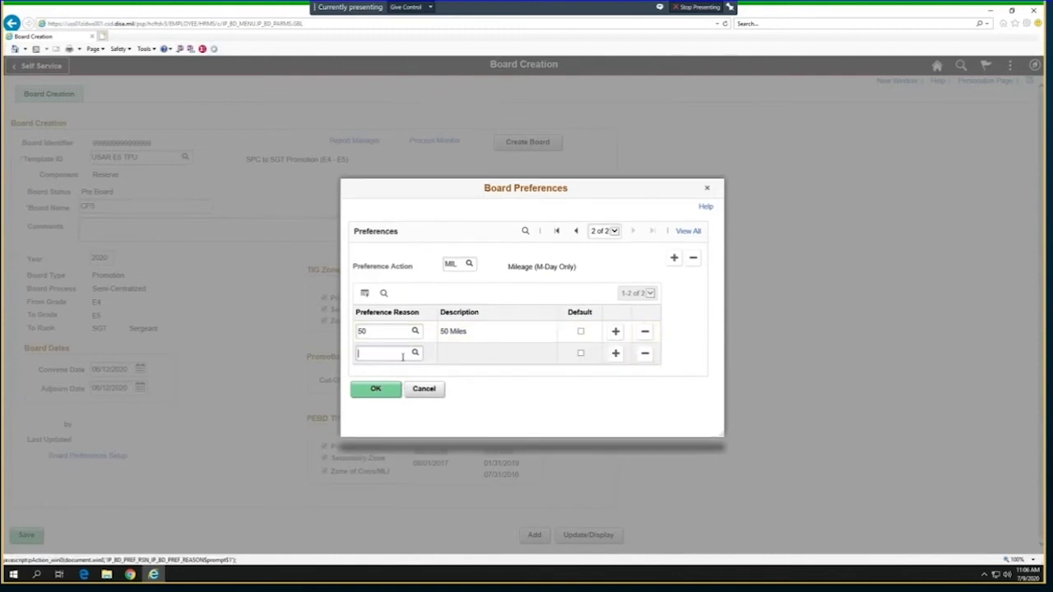
click(403, 356)
text(75)
key(Tab)
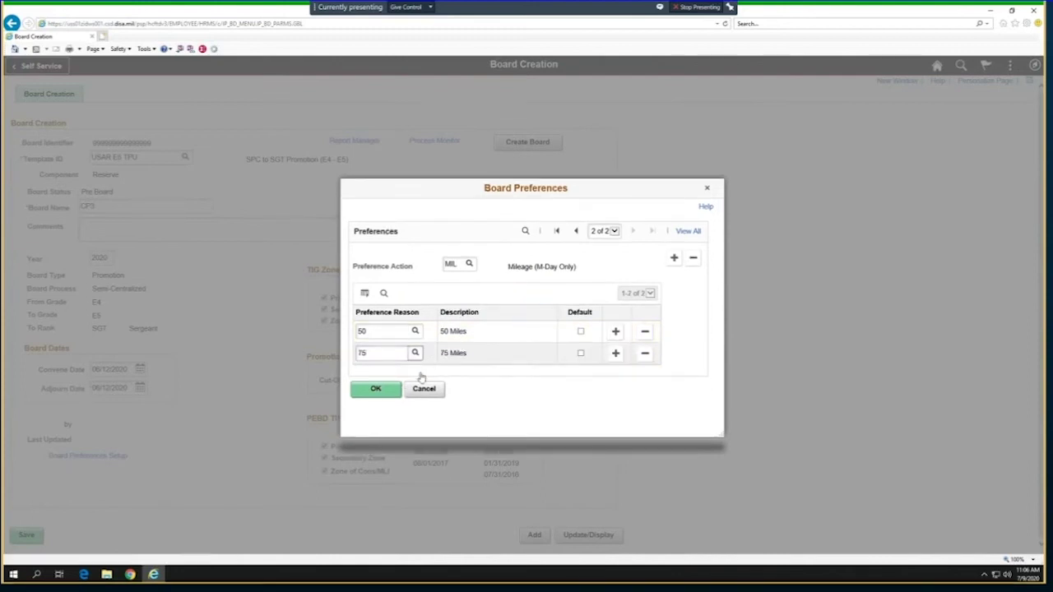
click(616, 354)
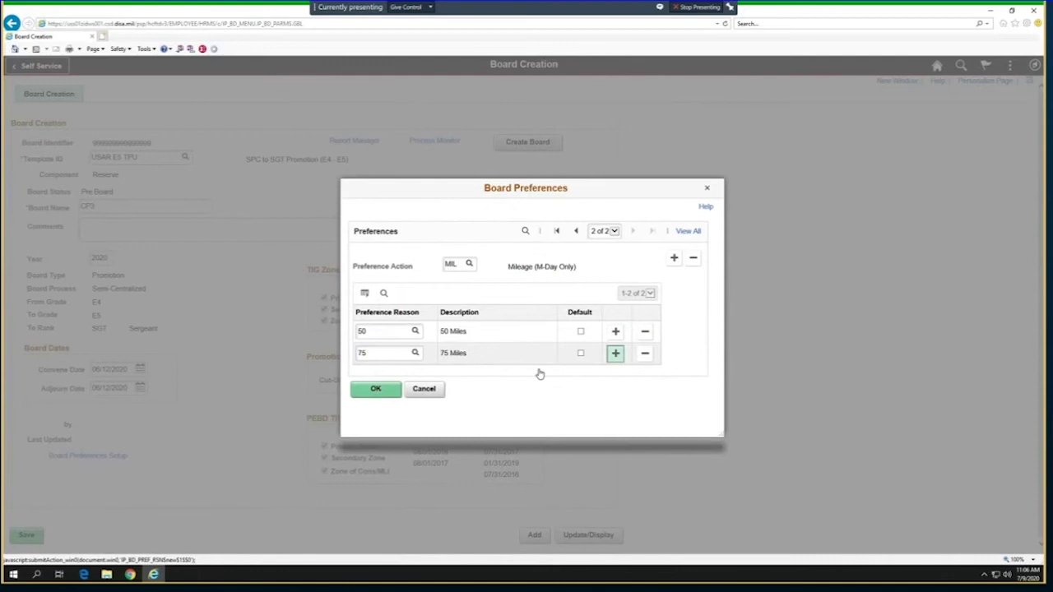
click(388, 363)
text(100)
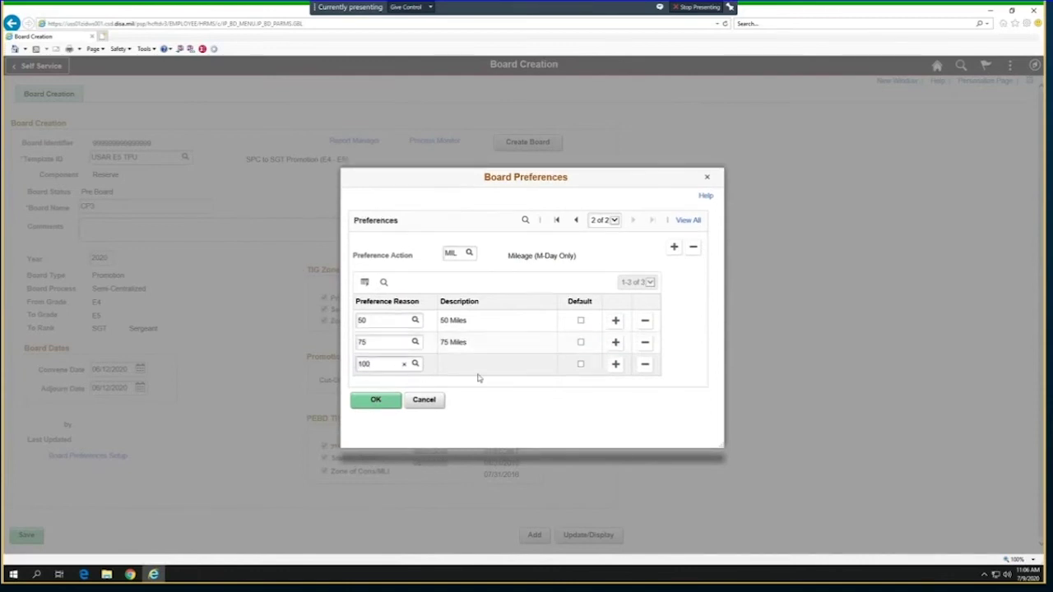
click(581, 321)
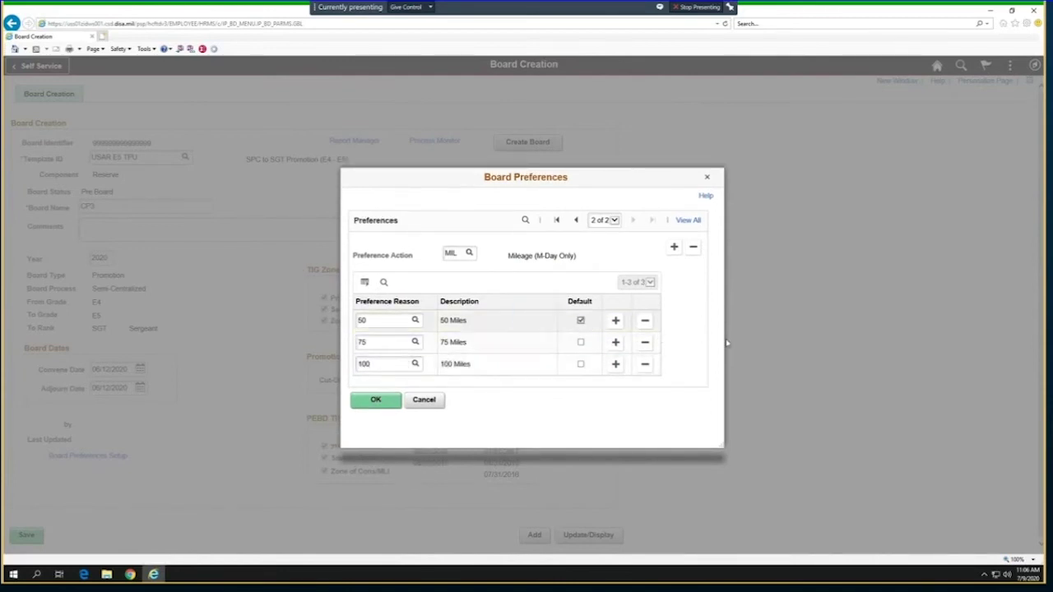
click(375, 401)
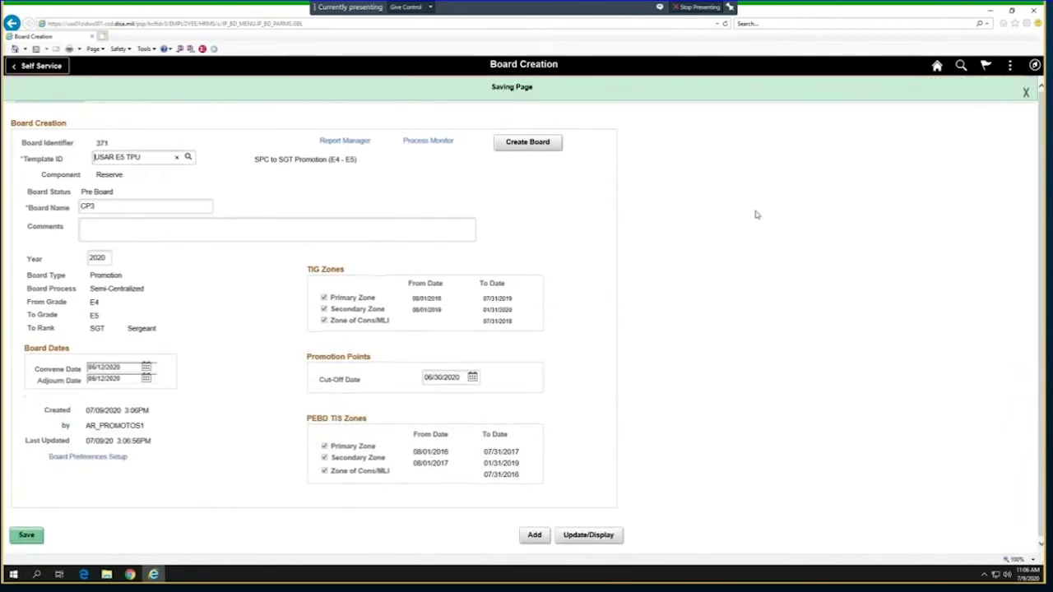
- Create the board roster, confirming that the board preferences have been configured
click(527, 143)
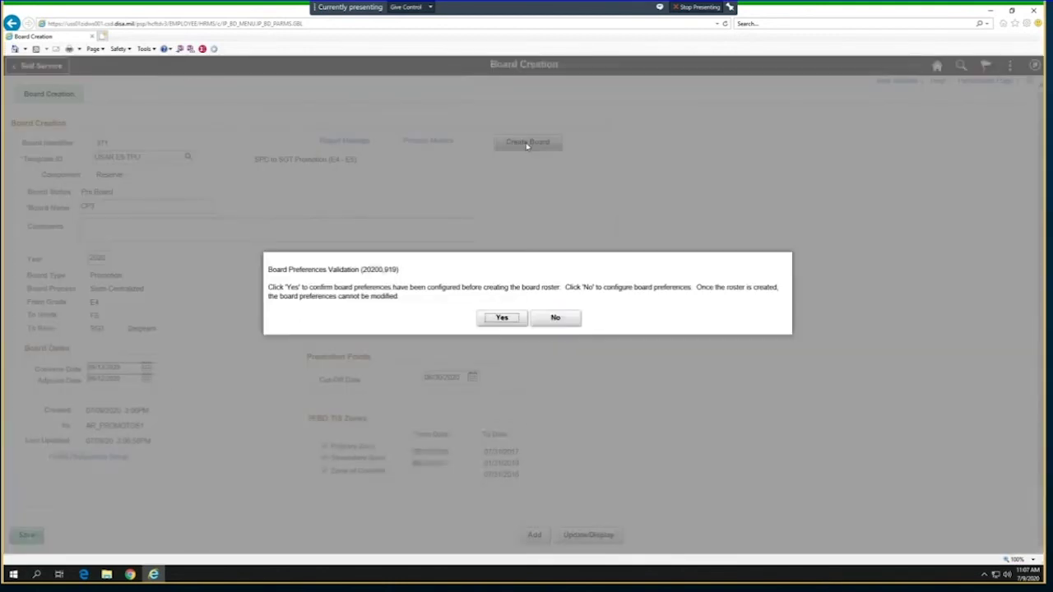
click(498, 320)
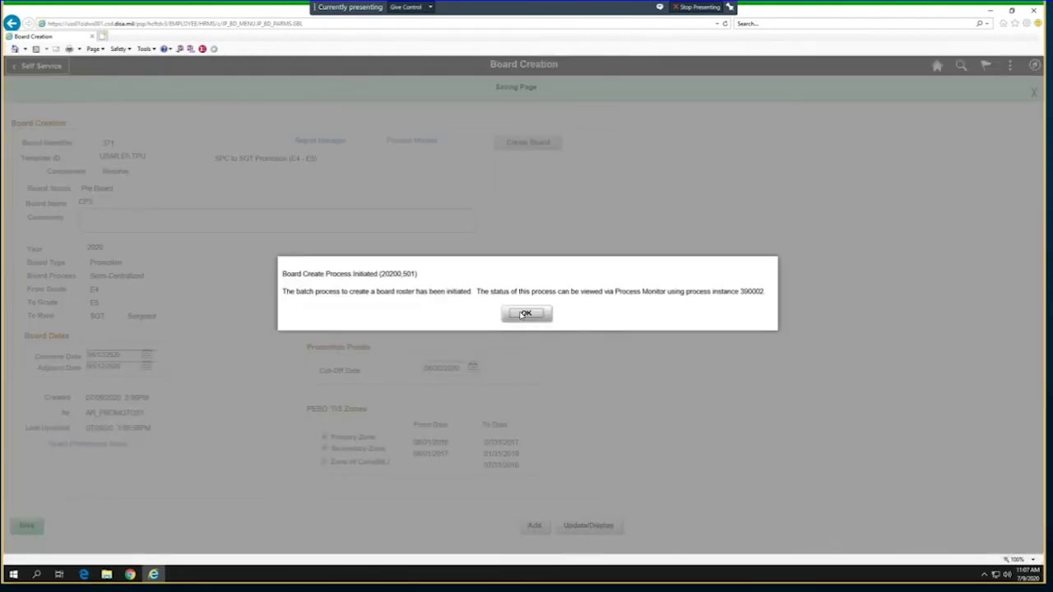
click(525, 314)
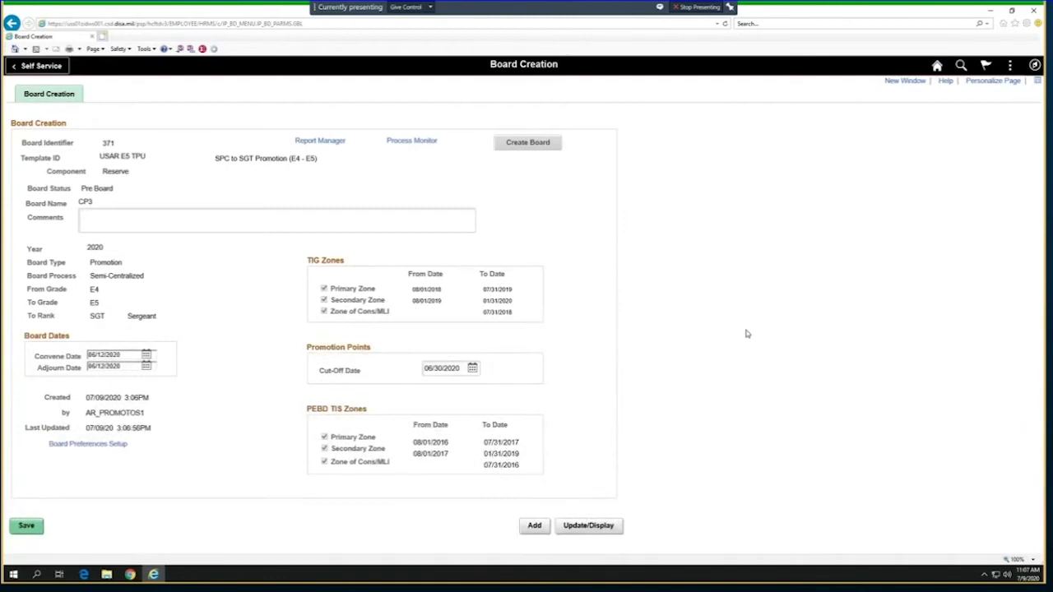